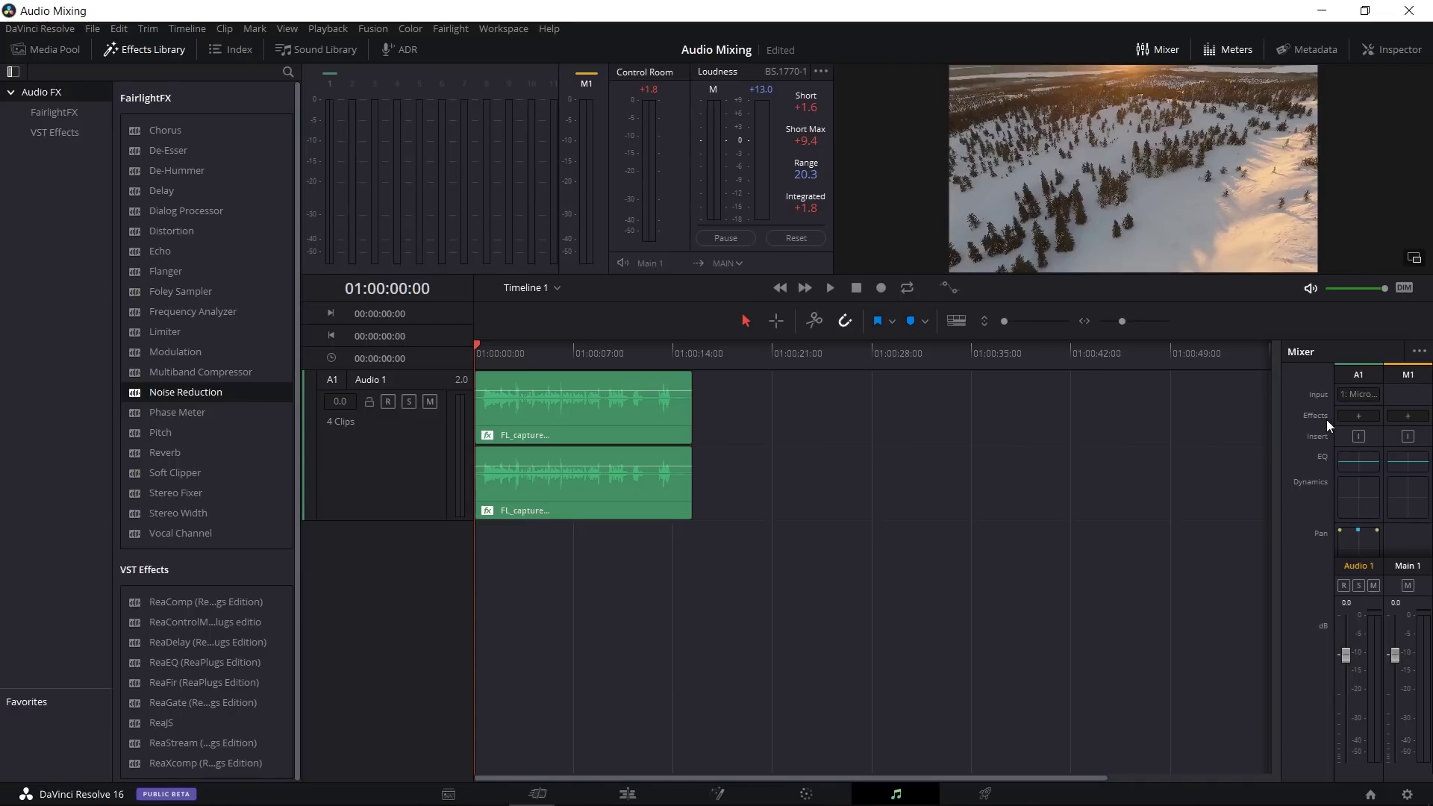
# Step: Check the A1 effects list without adding anything, then play the unprocessed Audio 1 clips through
pyautogui.click(1370, 419)
pyautogui.moveTo(1371, 432)
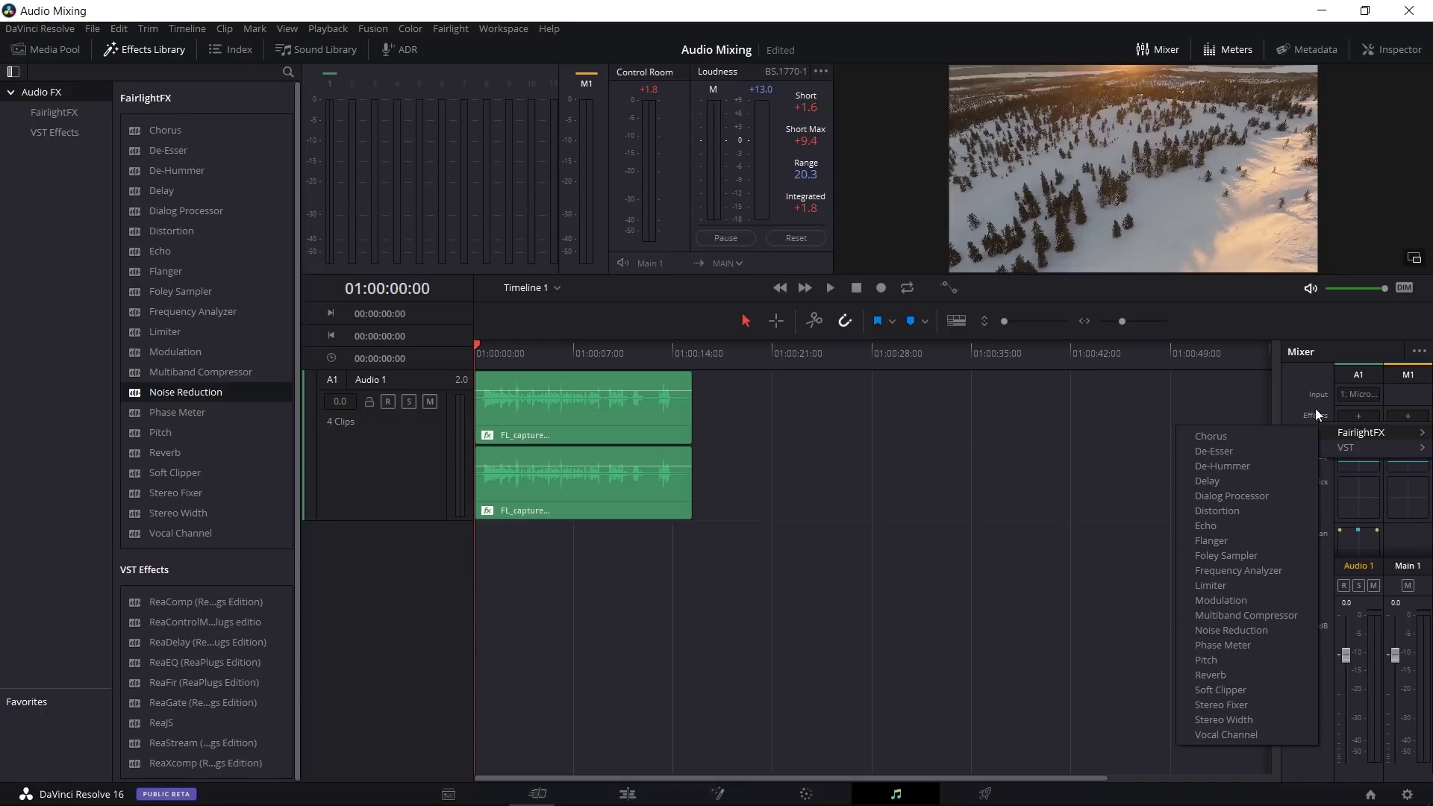
pyautogui.click(1337, 581)
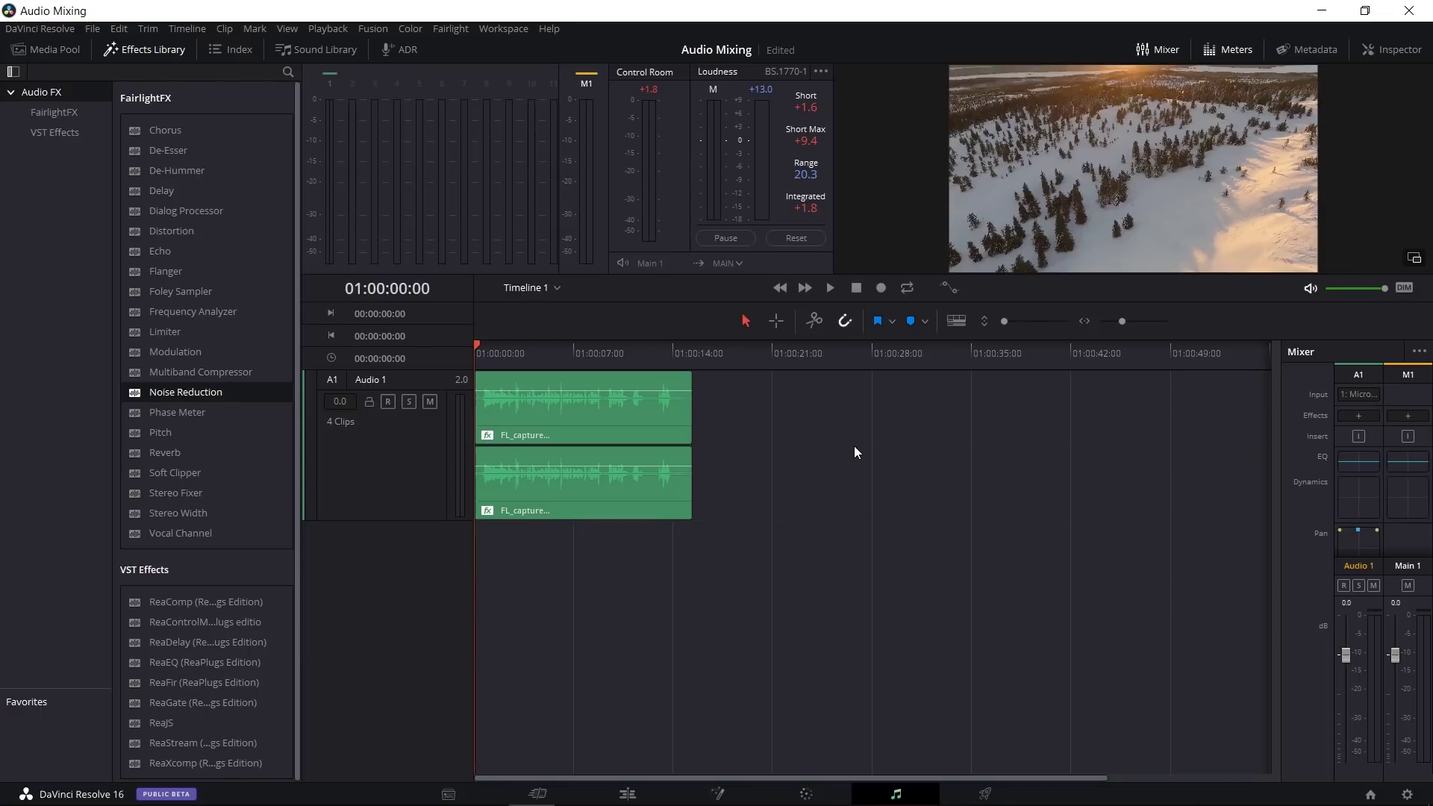
pyautogui.press('space')
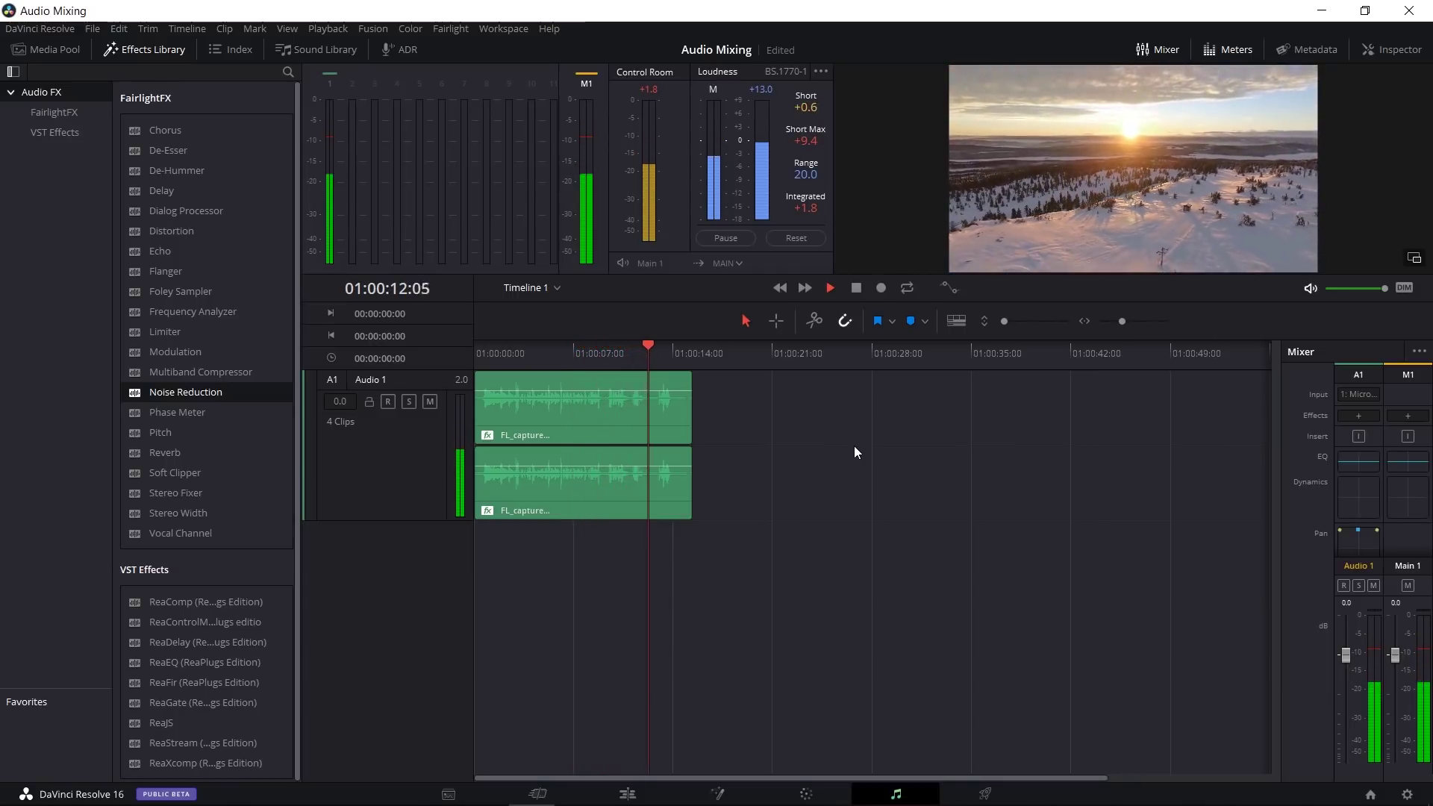
pyautogui.press('space')
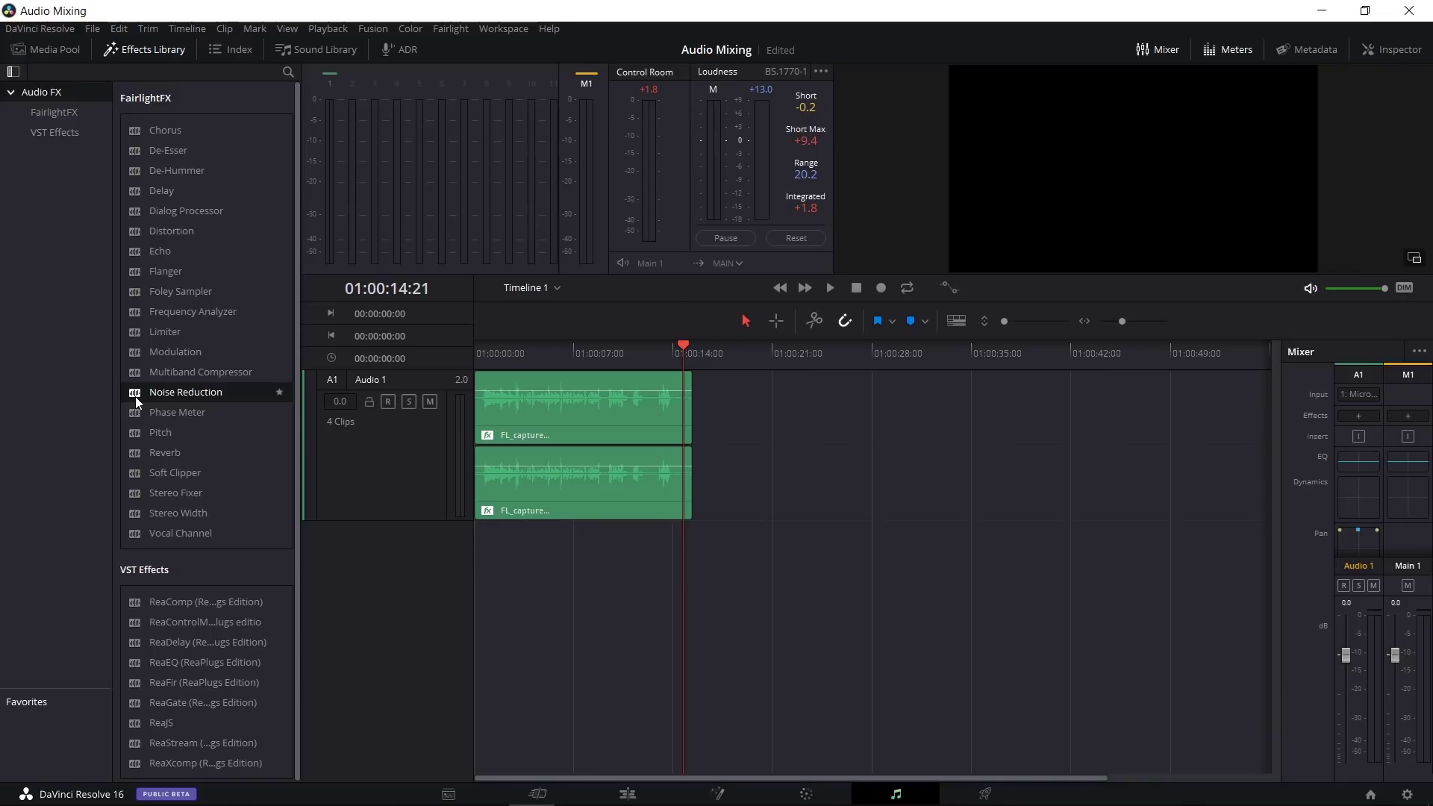
# Step: Drop Noise Reduction onto the FL_capture clip and switch its detection to Auto Speech Mode
pyautogui.moveTo(136, 397); pyautogui.dragTo(523, 396)
pyautogui.moveTo(643, 236); pyautogui.dragTo(933, 237)
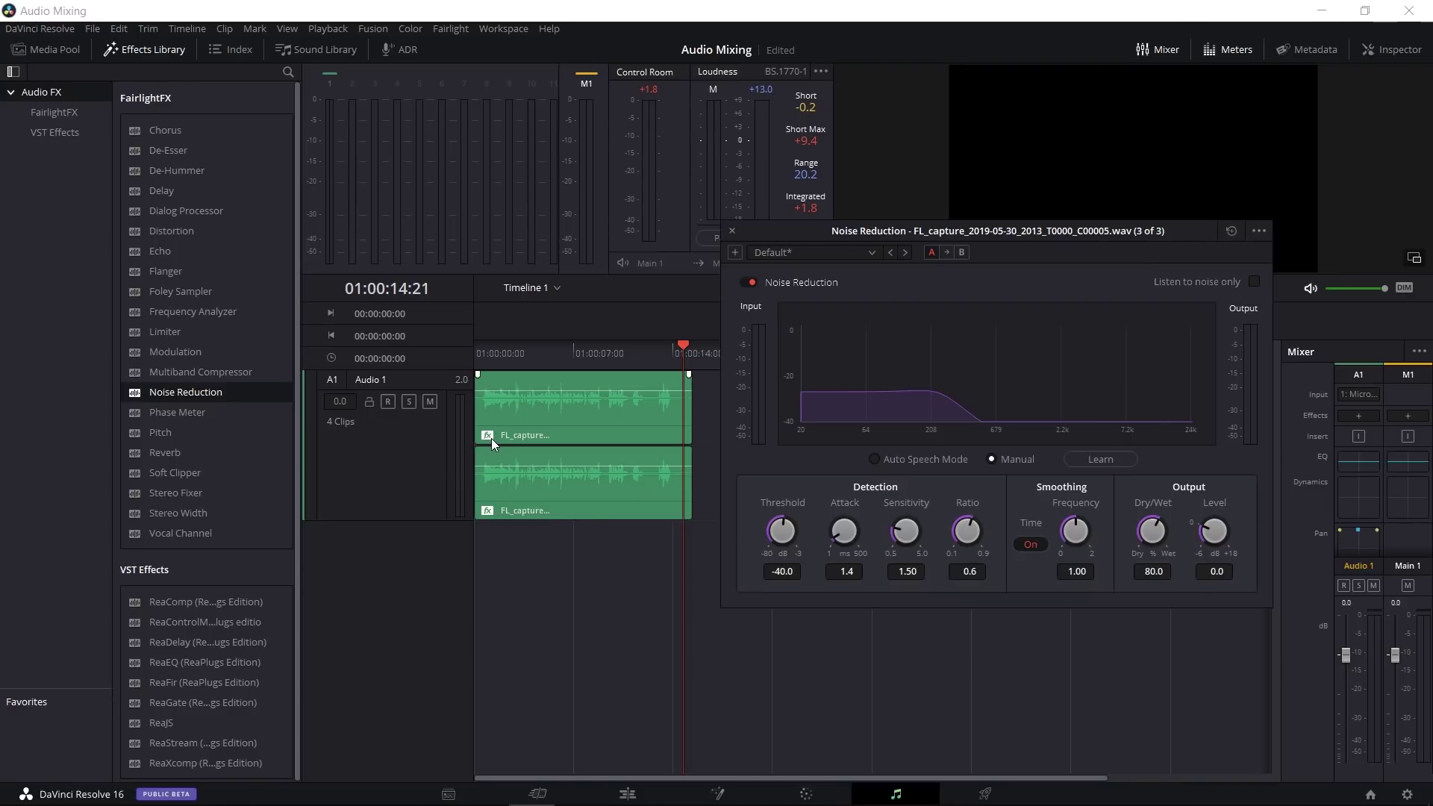
pyautogui.click(489, 436)
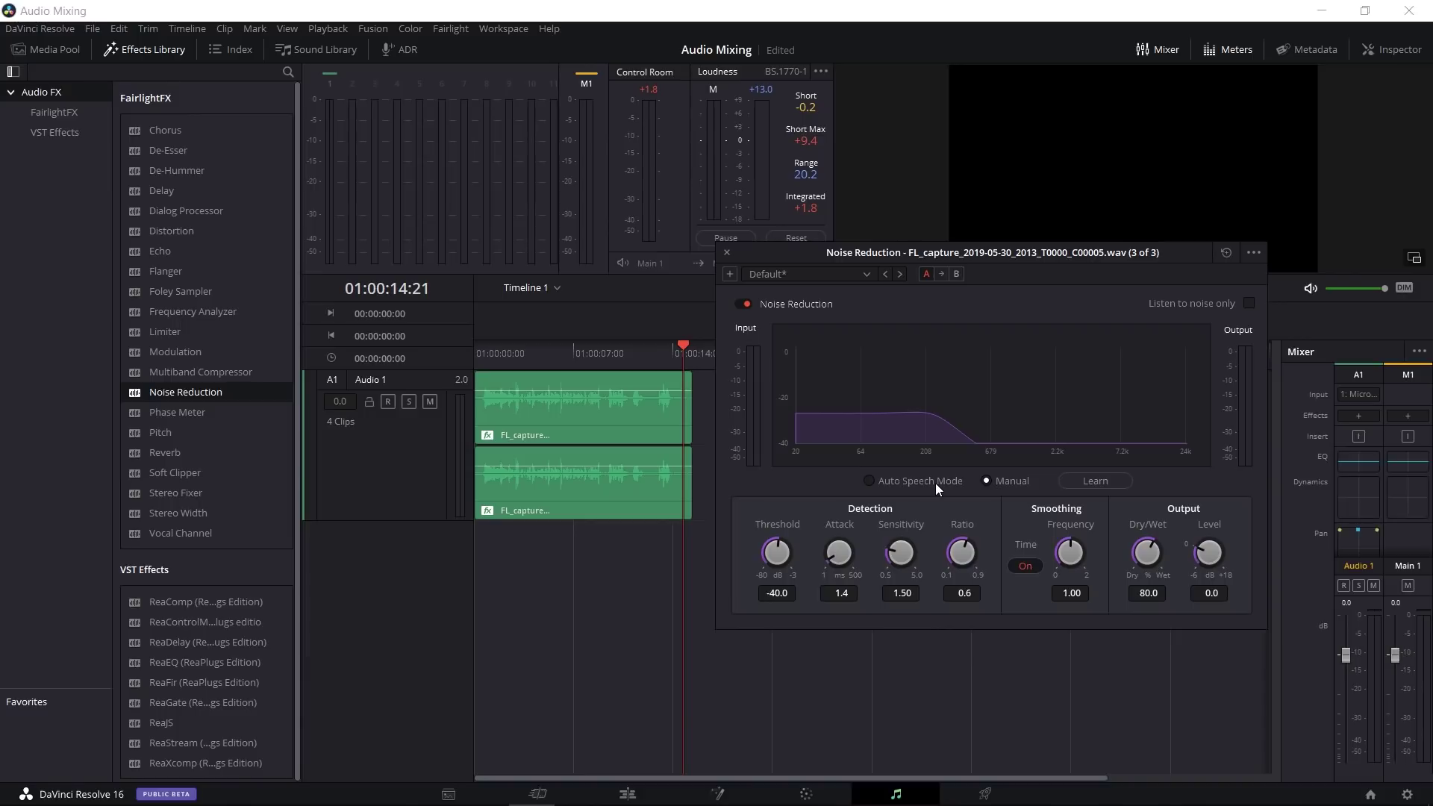
pyautogui.click(934, 483)
# Step: Return the playhead to the timeline start and play the clip with Noise Reduction applied
pyautogui.moveTo(502, 355); pyautogui.dragTo(462, 352)
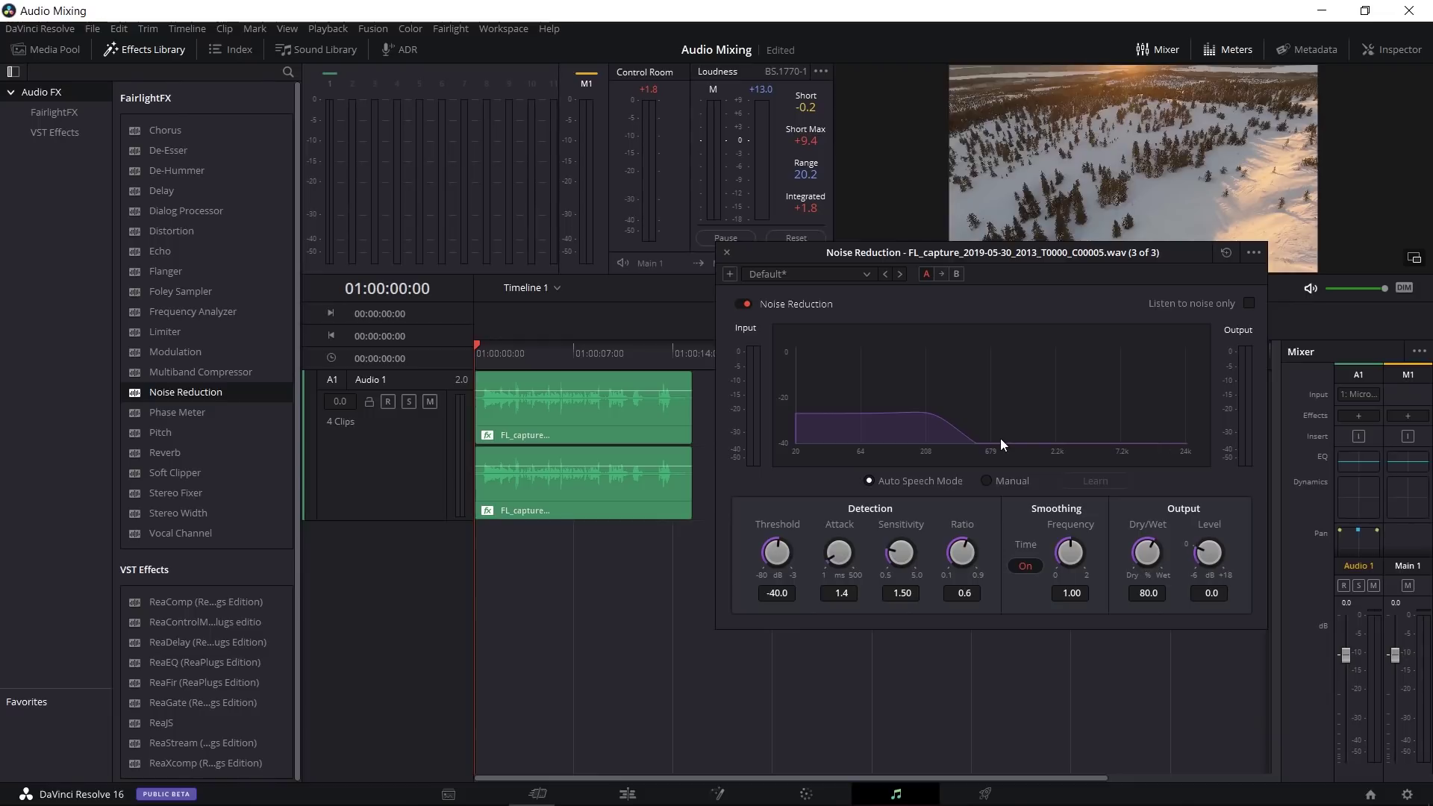
pyautogui.press('space')
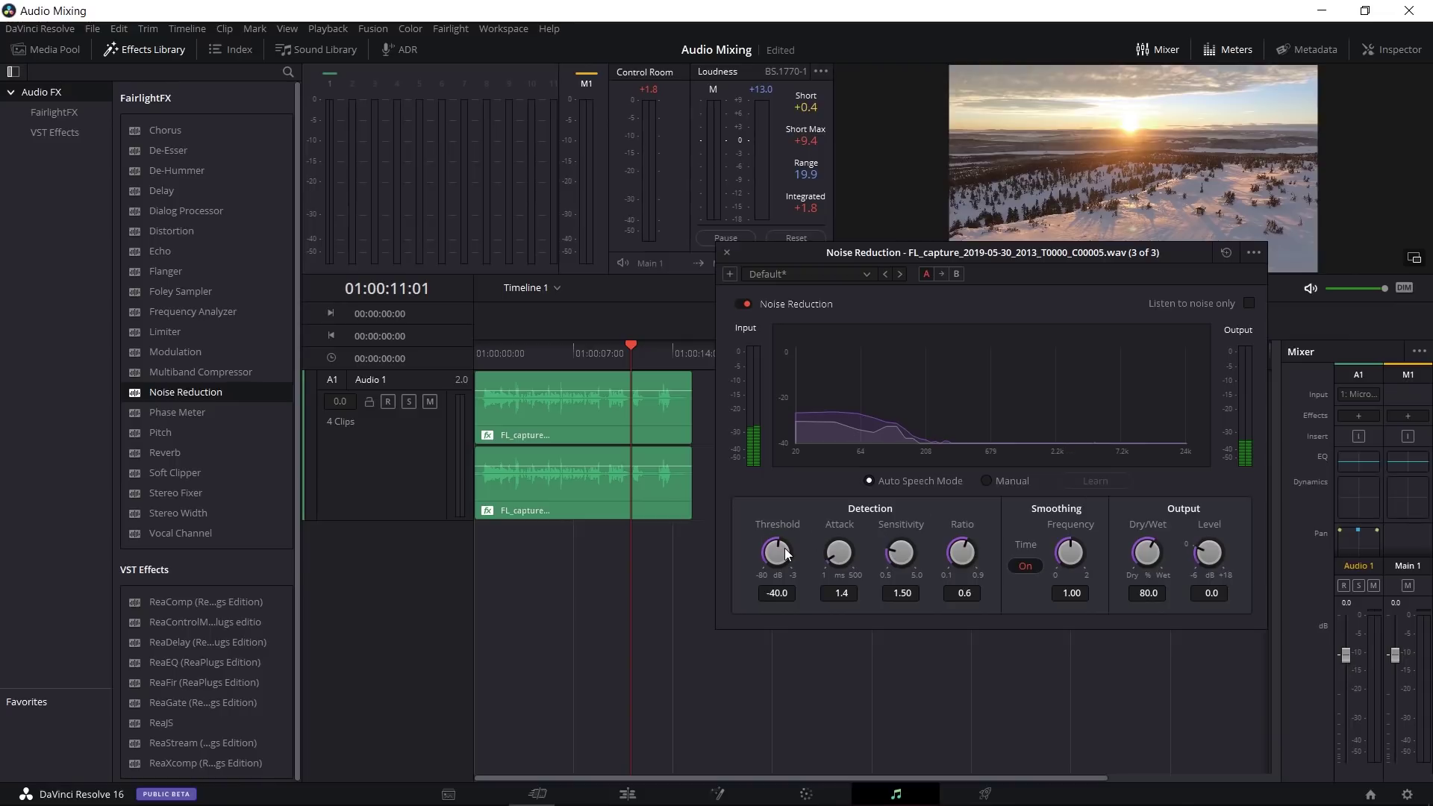
# Step: While replaying from the start, tune Noise Reduction to Threshold -26.3, Sensitivity 2.75, Smoothing 1.19
pyautogui.moveTo(777, 545); pyautogui.dragTo(805, 550)
pyautogui.press('Home')
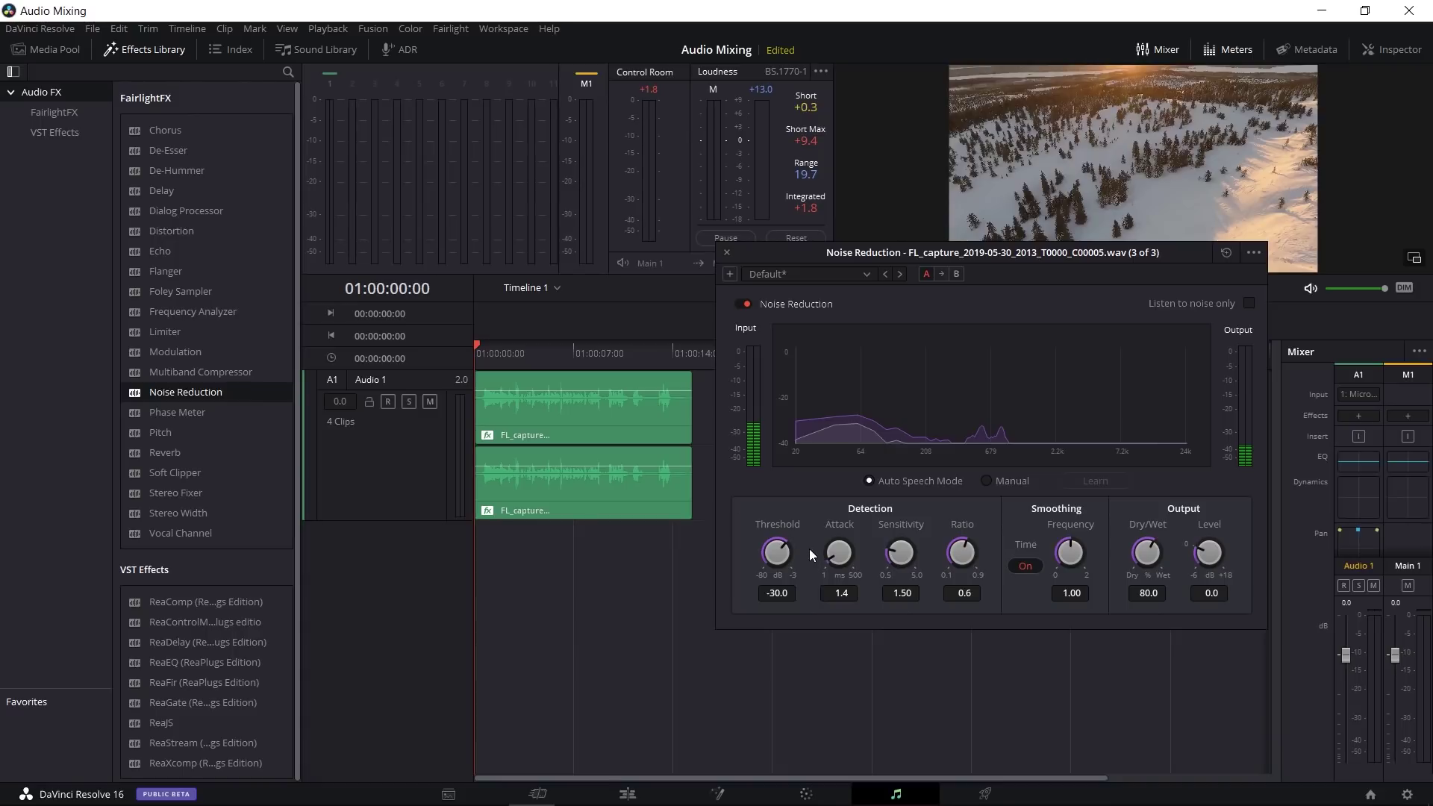
pyautogui.press('space')
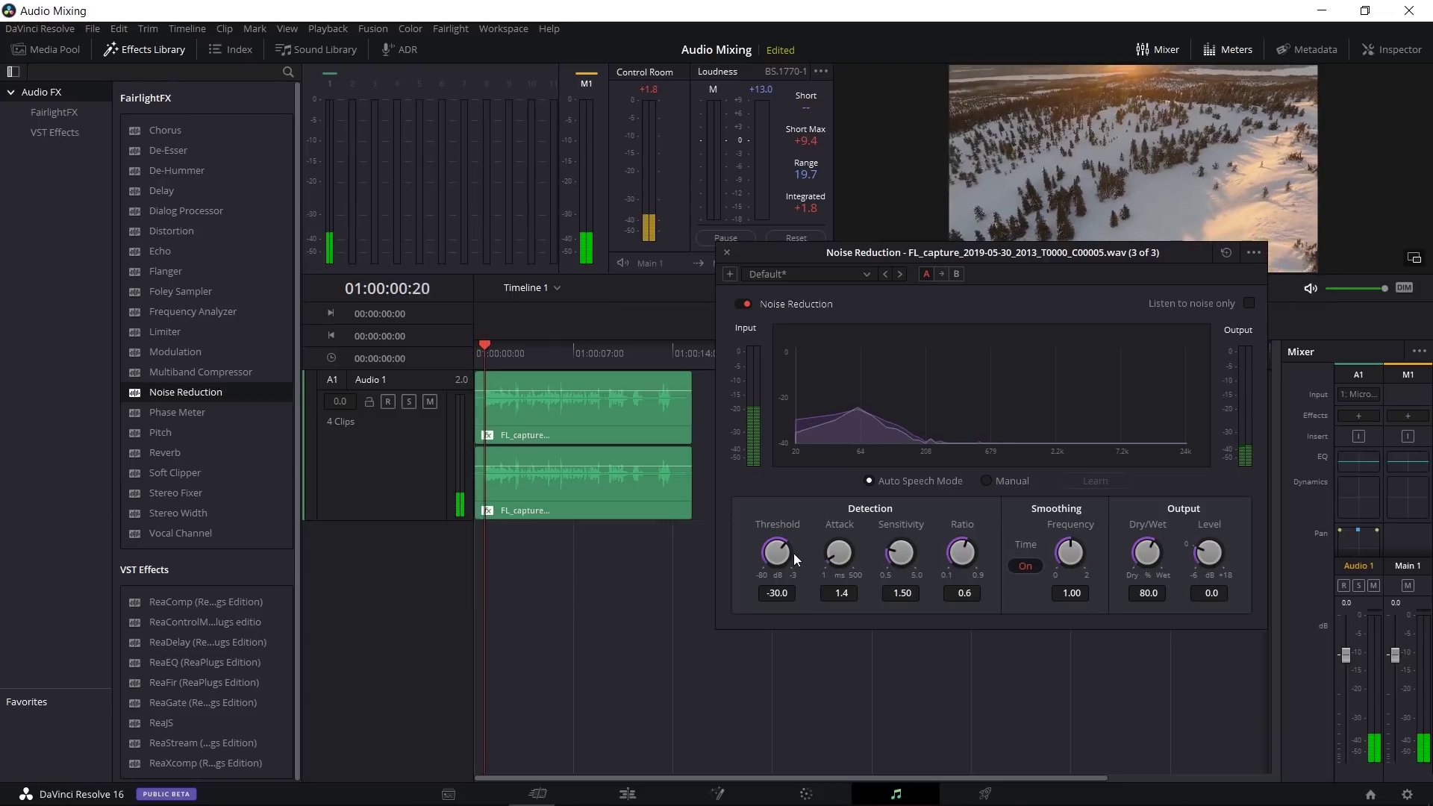
pyautogui.scroll(1, 786, 548)
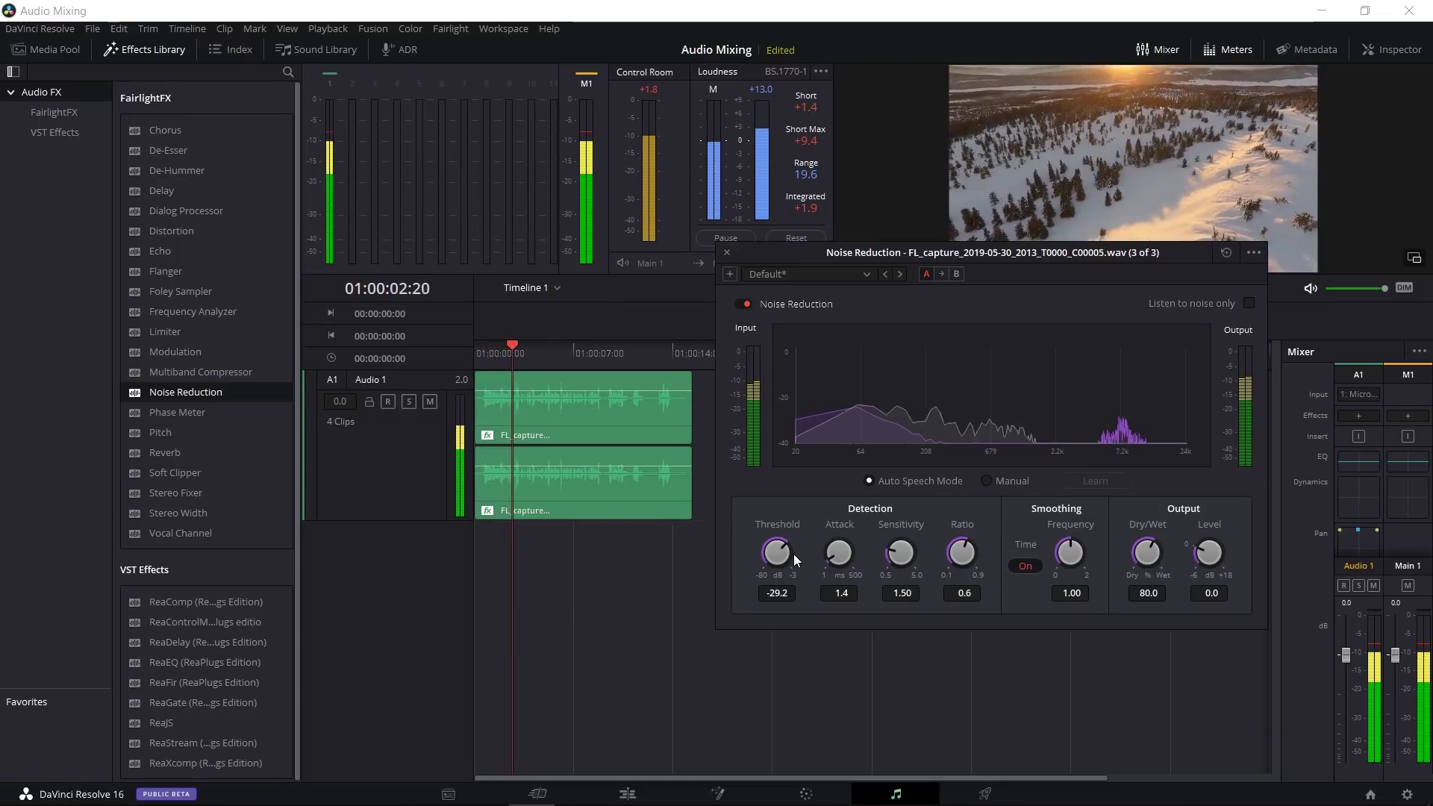
pyautogui.moveTo(786, 547); pyautogui.dragTo(915, 539)
pyautogui.moveTo(1082, 539); pyautogui.dragTo(1092, 539)
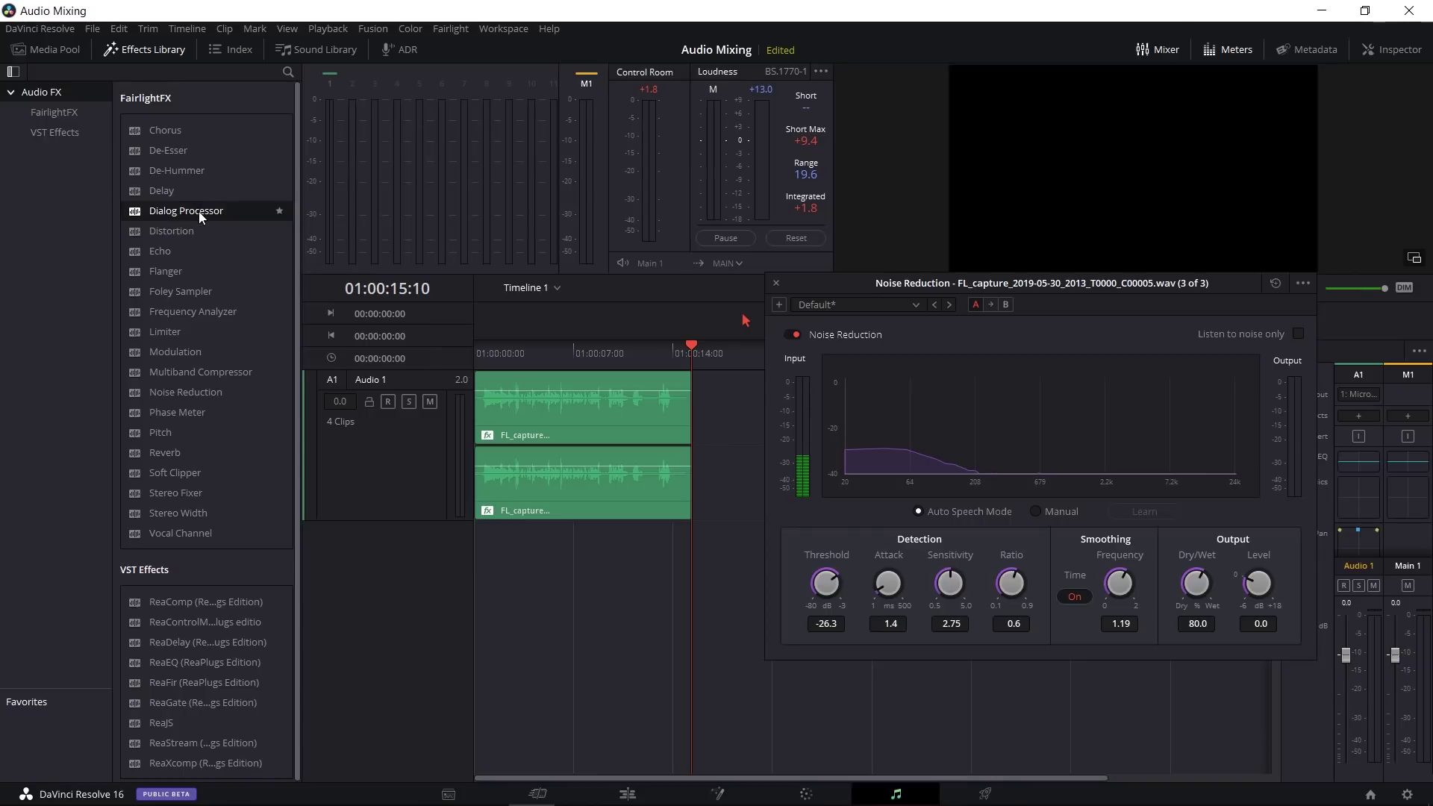
# Step: Drop Dialog Processor onto the FL_capture clip and move its settings window off the clips
pyautogui.moveTo(199, 212); pyautogui.dragTo(524, 399)
pyautogui.moveTo(592, 261); pyautogui.dragTo(861, 220)
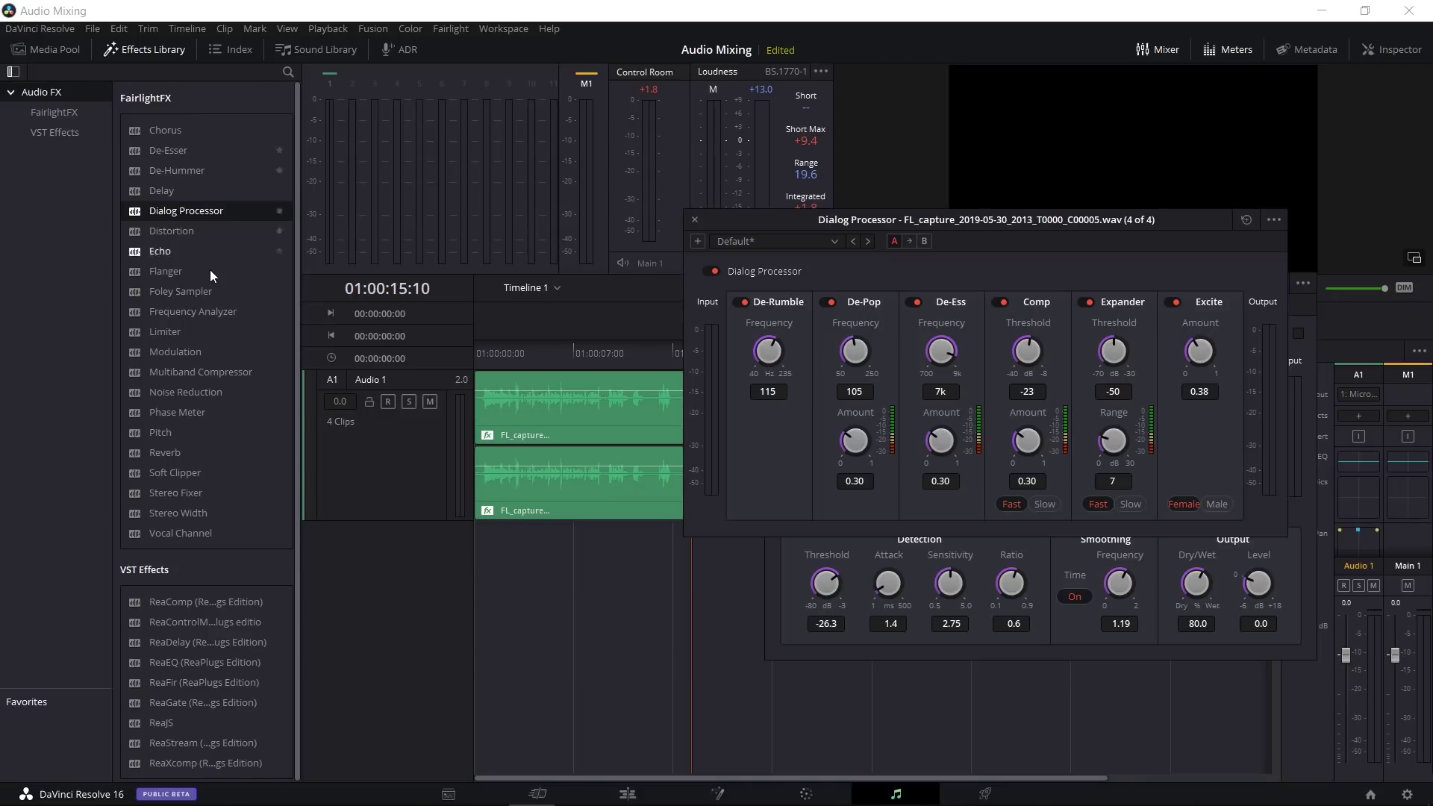
pyautogui.moveTo(859, 220); pyautogui.dragTo(825, 197)
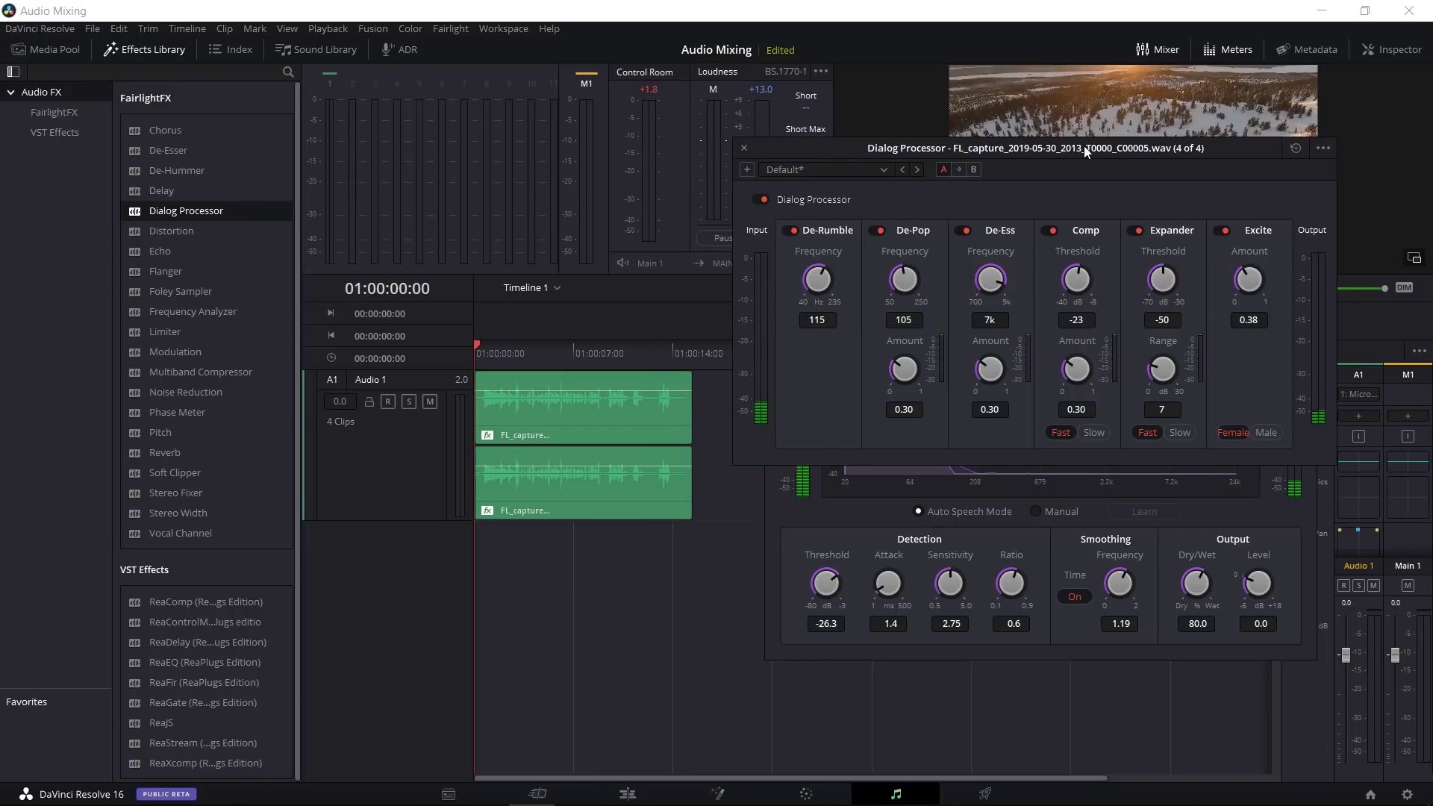
# Step: Set the Dialog Processor's Excite character to Male and start auditioning the clip
pyautogui.click(1230, 433)
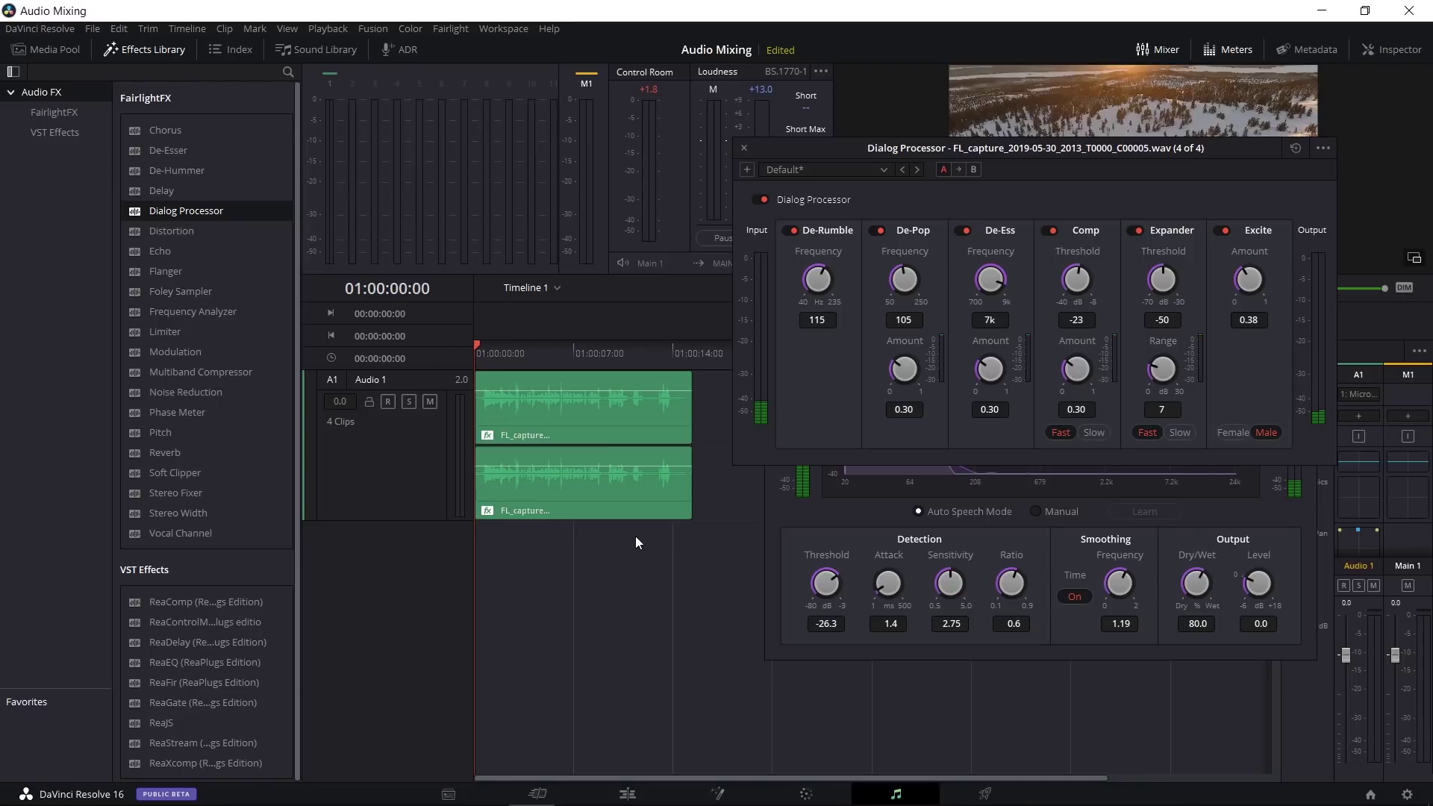
pyautogui.press('space')
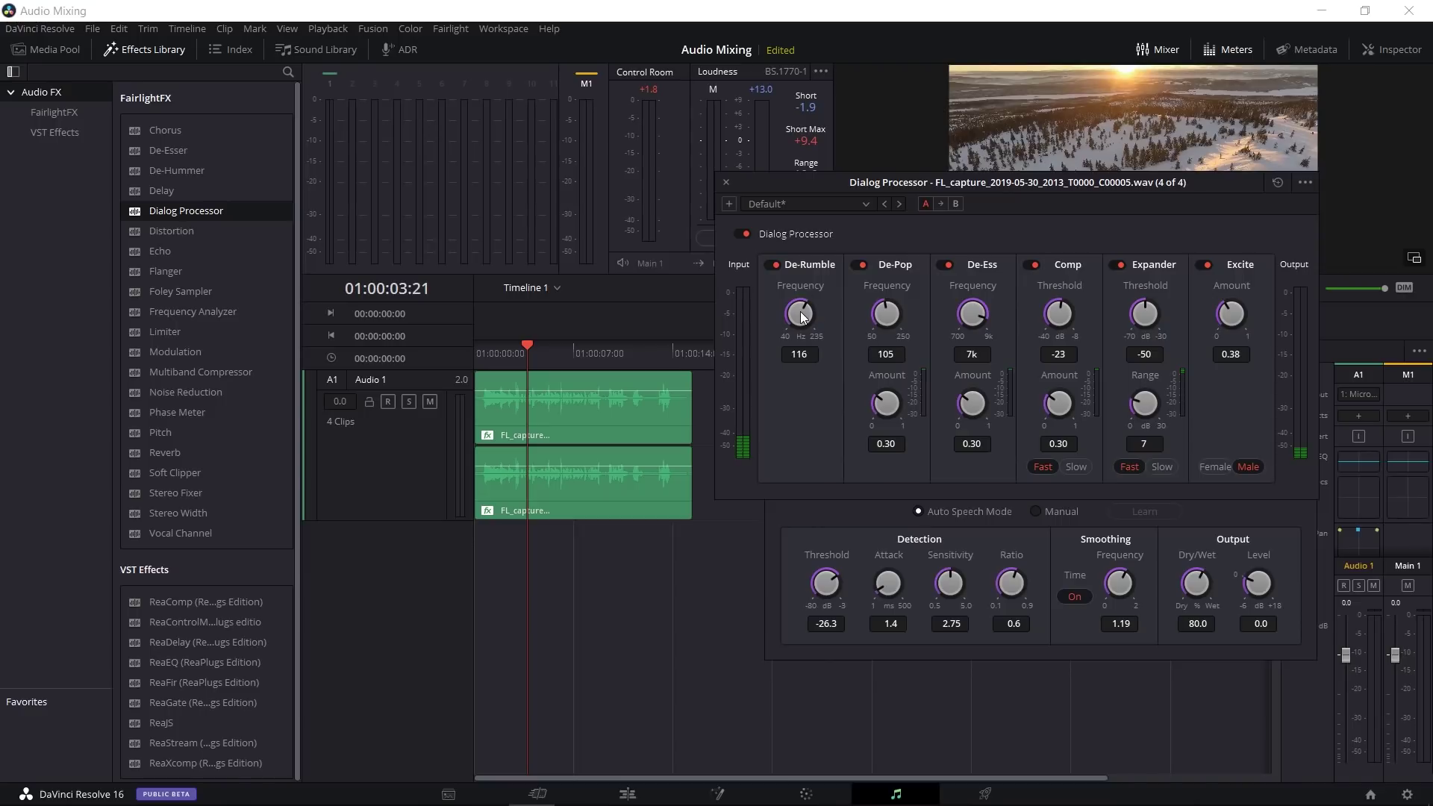
pyautogui.moveTo(803, 317); pyautogui.dragTo(806, 312)
# Step: Replay from the start while lowering the De-Rumble frequency from 96 to 65
pyautogui.press('Home')
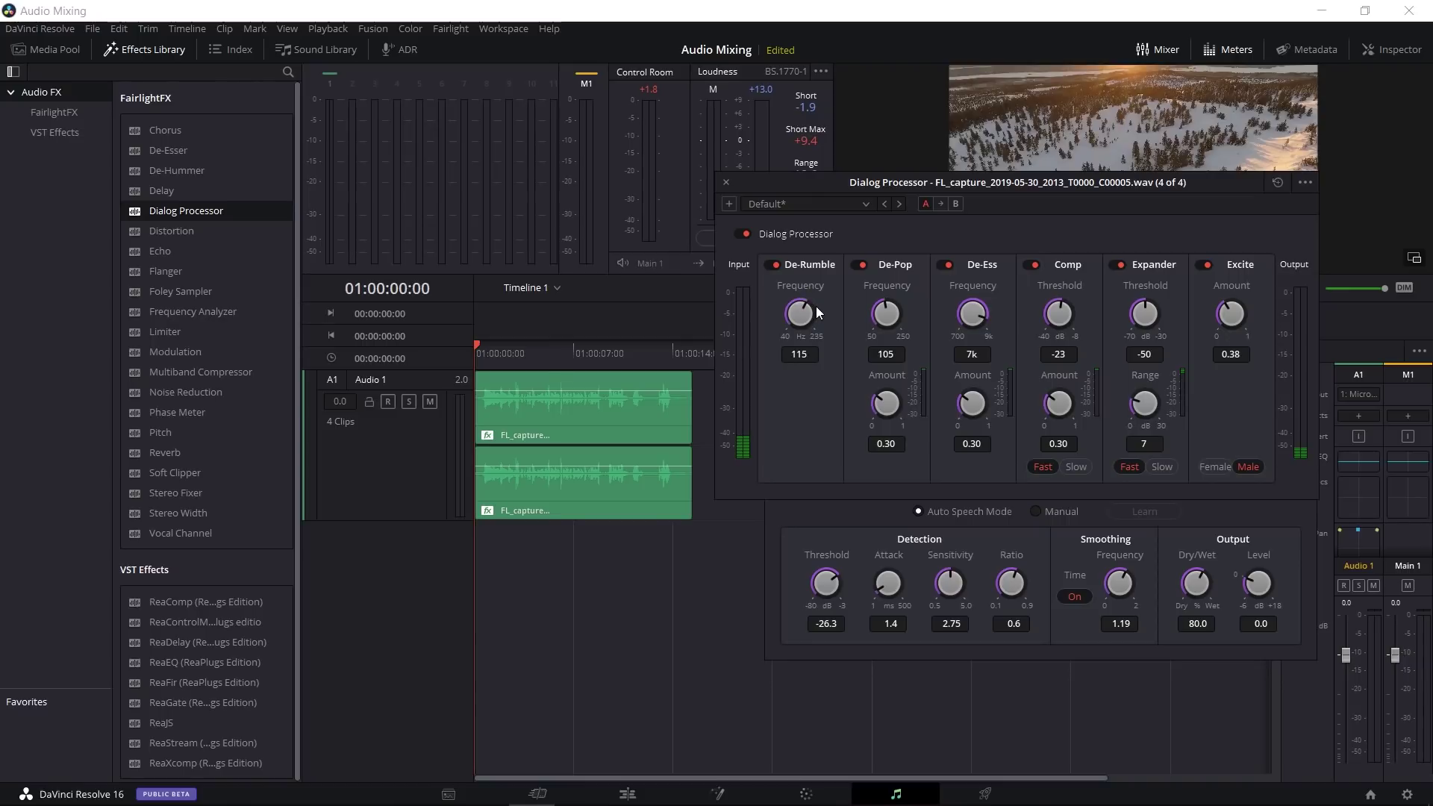
pyautogui.press('space')
pyautogui.moveTo(809, 301); pyautogui.dragTo(751, 351)
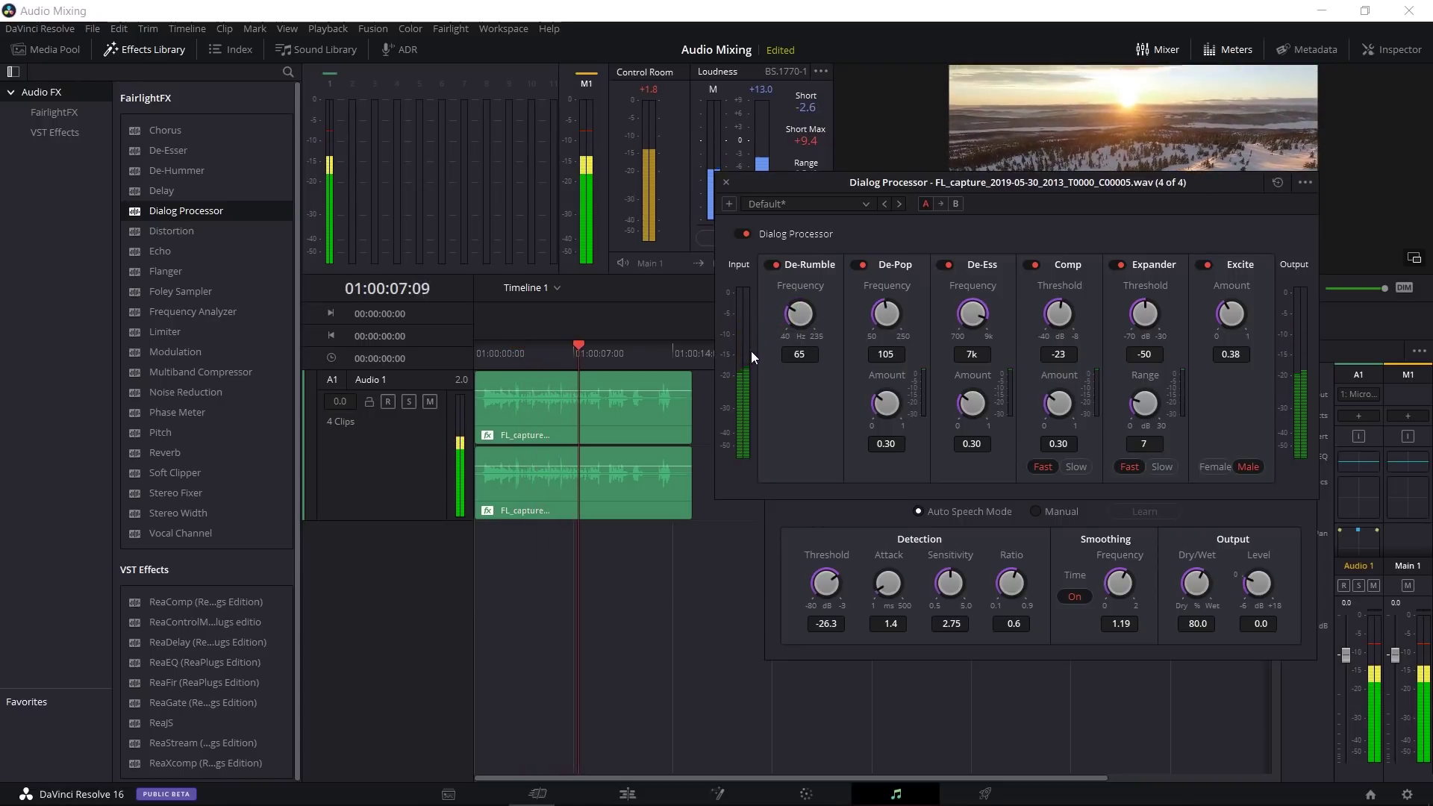
pyautogui.press('space')
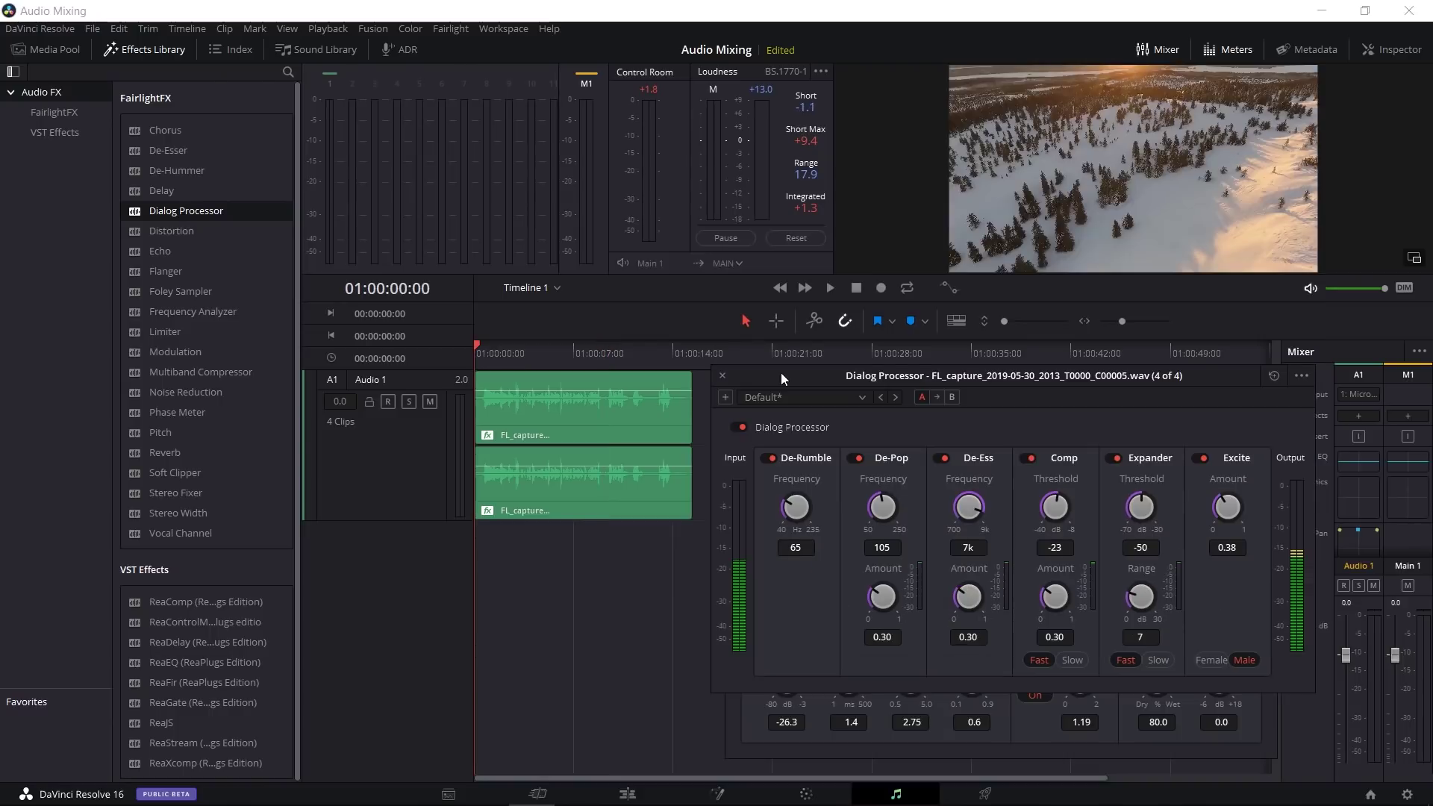
# Step: Play the processed clip and raise the Dialog Processor window to reveal Noise Reduction beneath
pyautogui.moveTo(781, 373); pyautogui.dragTo(782, 329)
pyautogui.press('space')
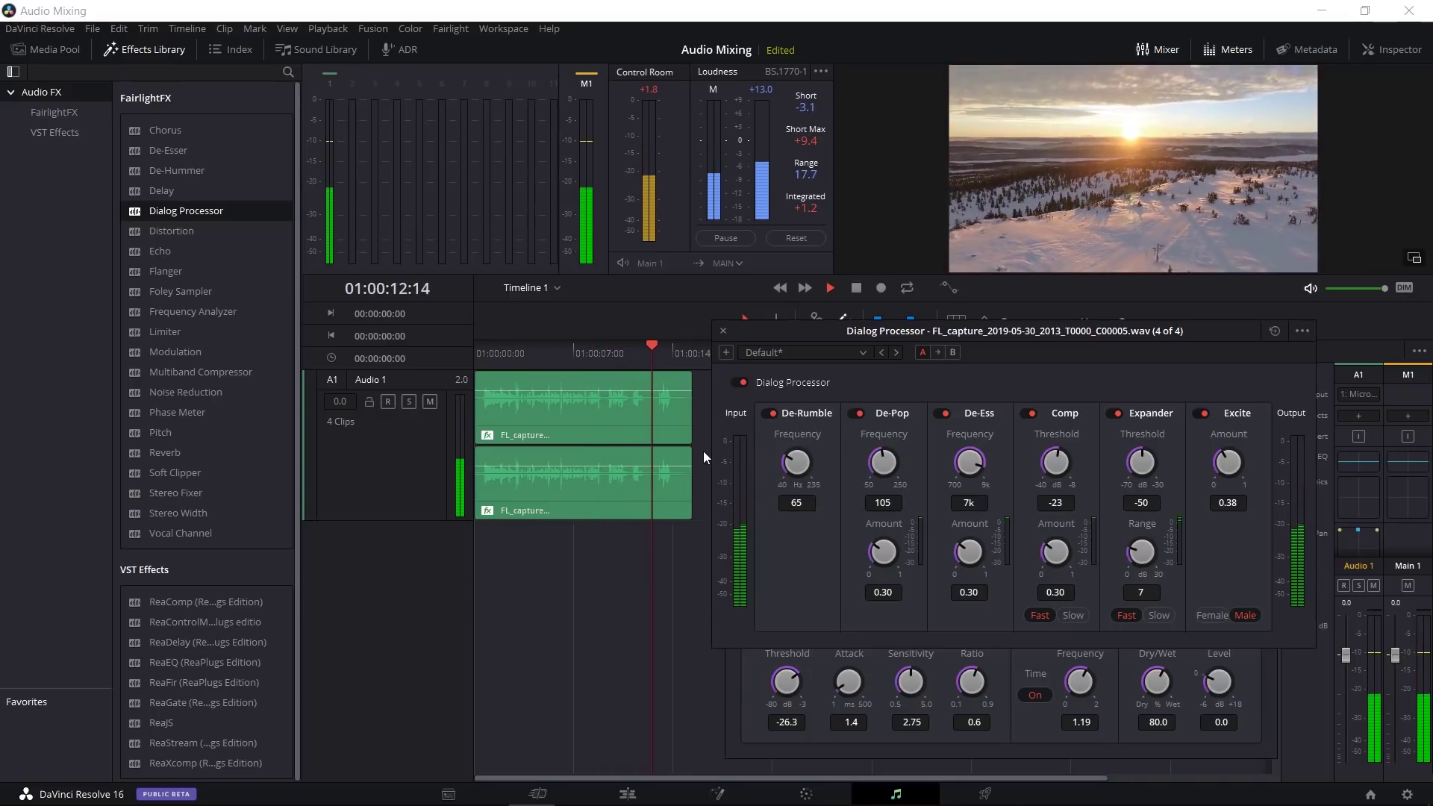
pyautogui.moveTo(748, 334); pyautogui.dragTo(812, 77)
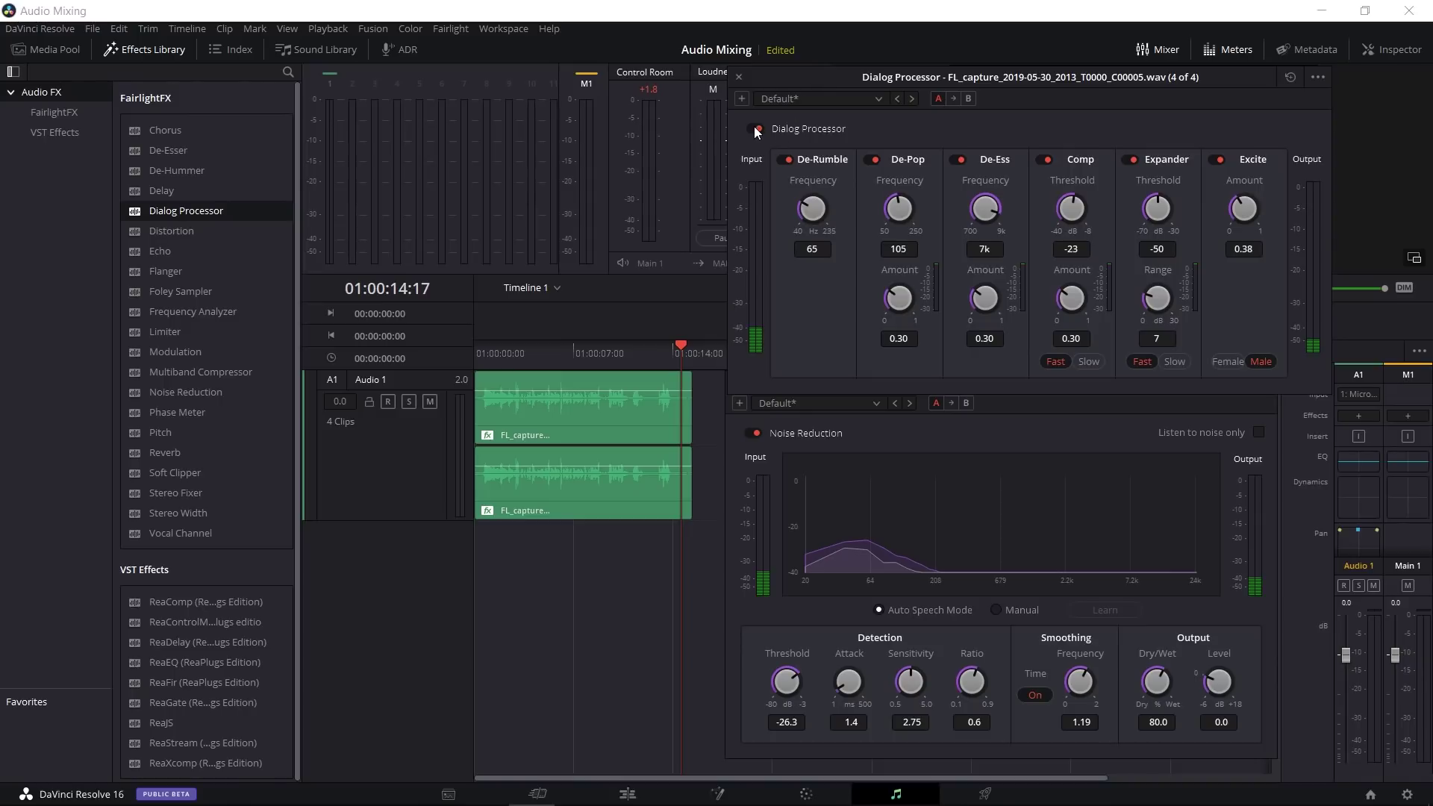
# Step: Bypass Dialog Processor, replay from the start to compare, and rearrange the two effect panels
pyautogui.click(753, 128)
pyautogui.press('Home')
pyautogui.press('space')
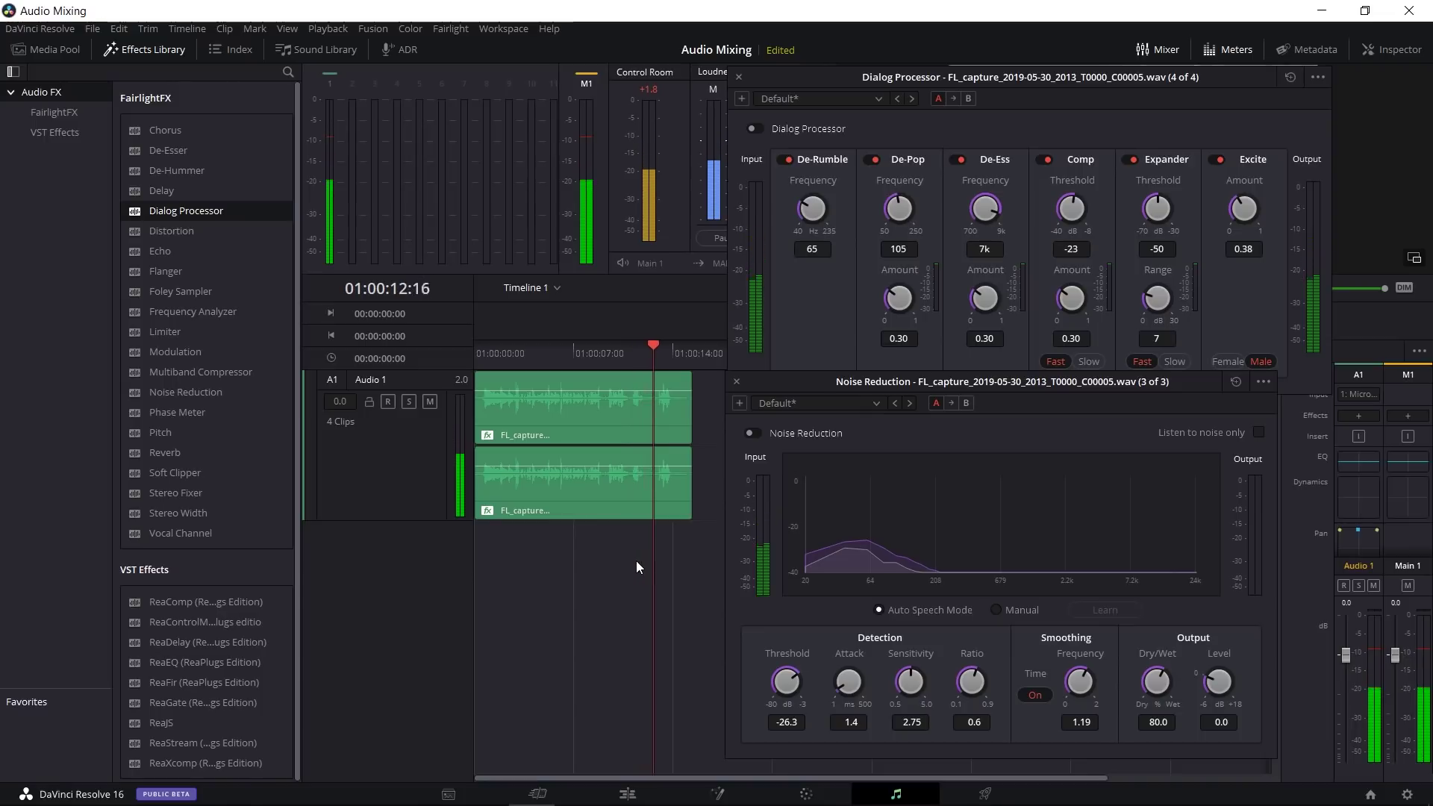
pyautogui.moveTo(877, 382); pyautogui.dragTo(912, 113)
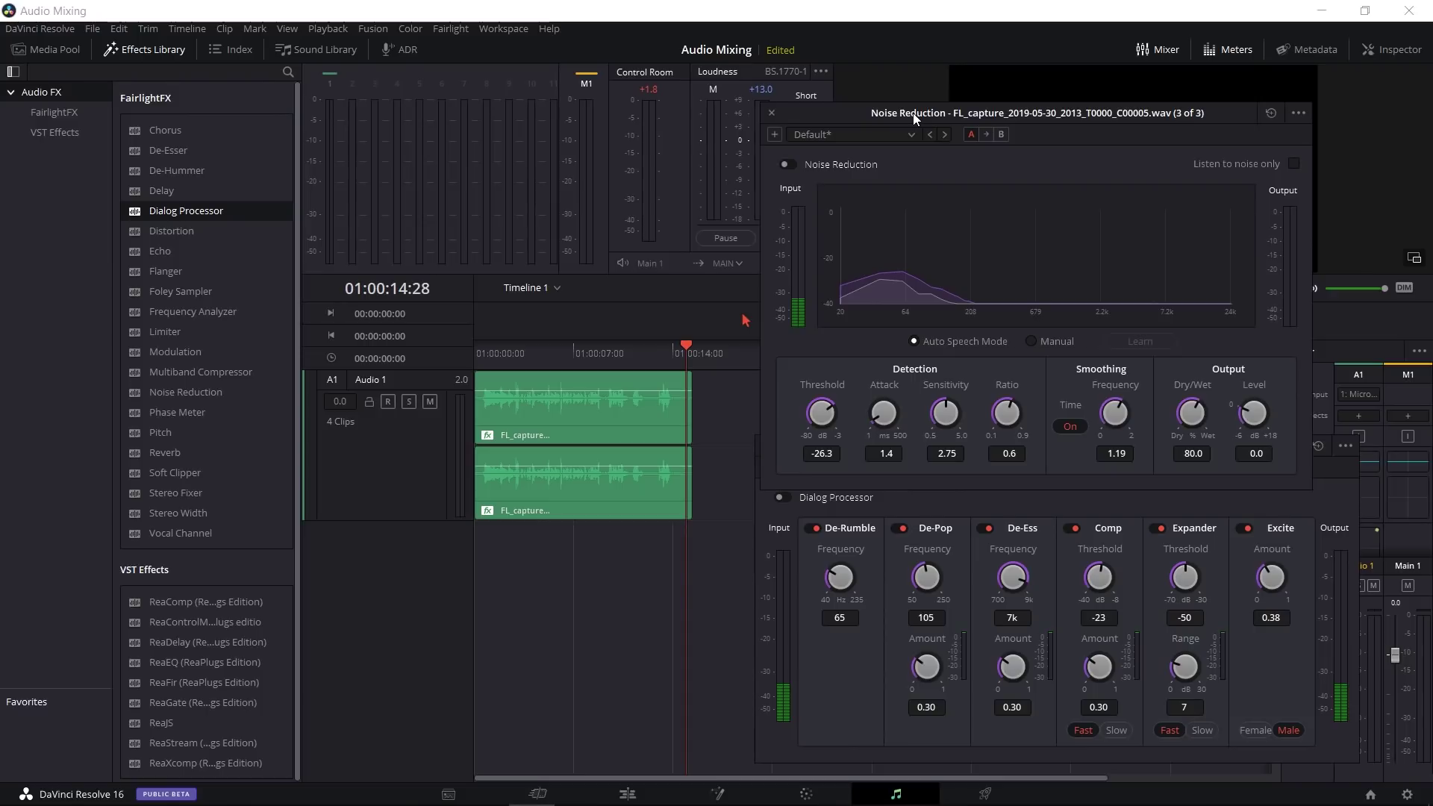
pyautogui.moveTo(912, 113); pyautogui.dragTo(796, 100)
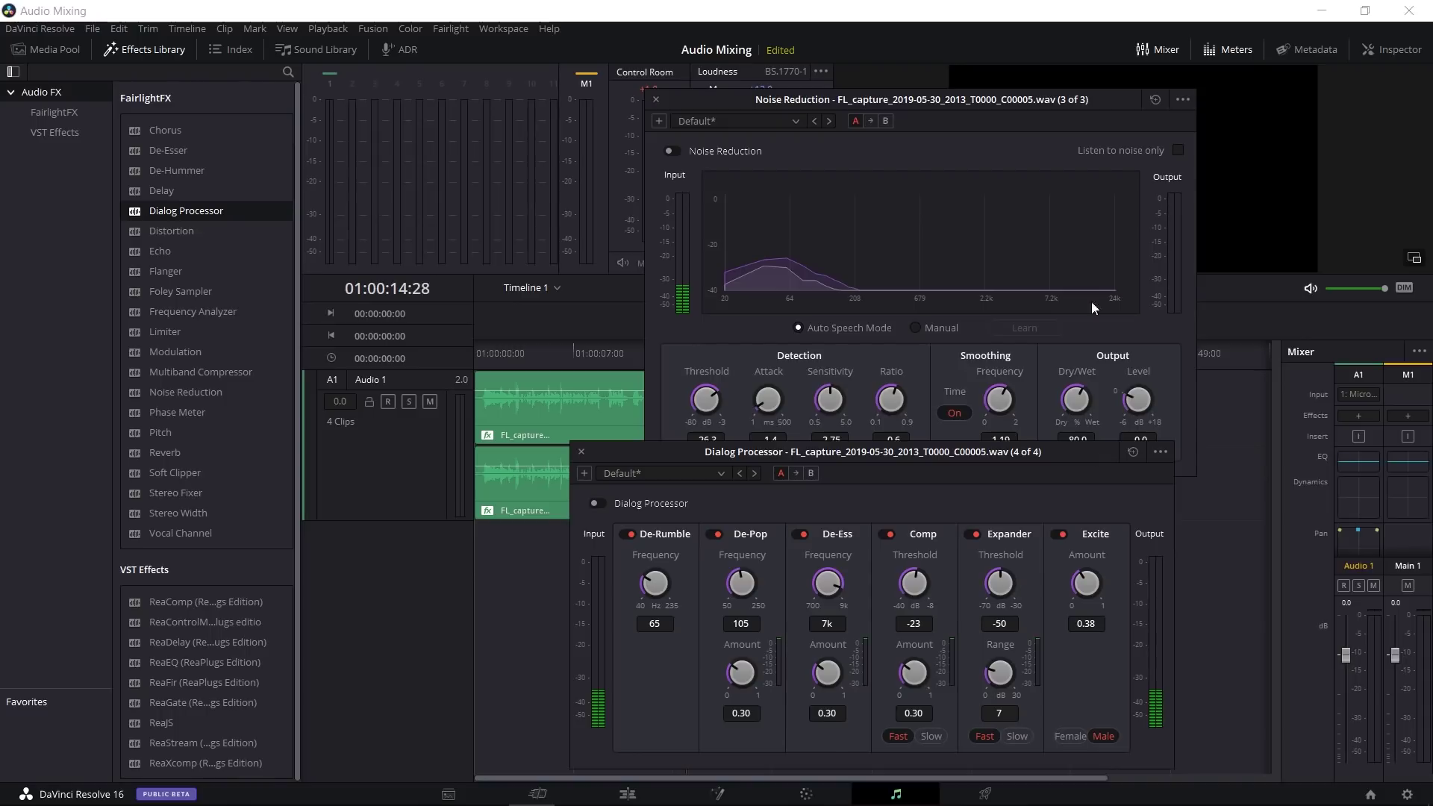
# Step: Check the A1 effects list without adding anything, then close both effect settings windows
pyautogui.click(1347, 418)
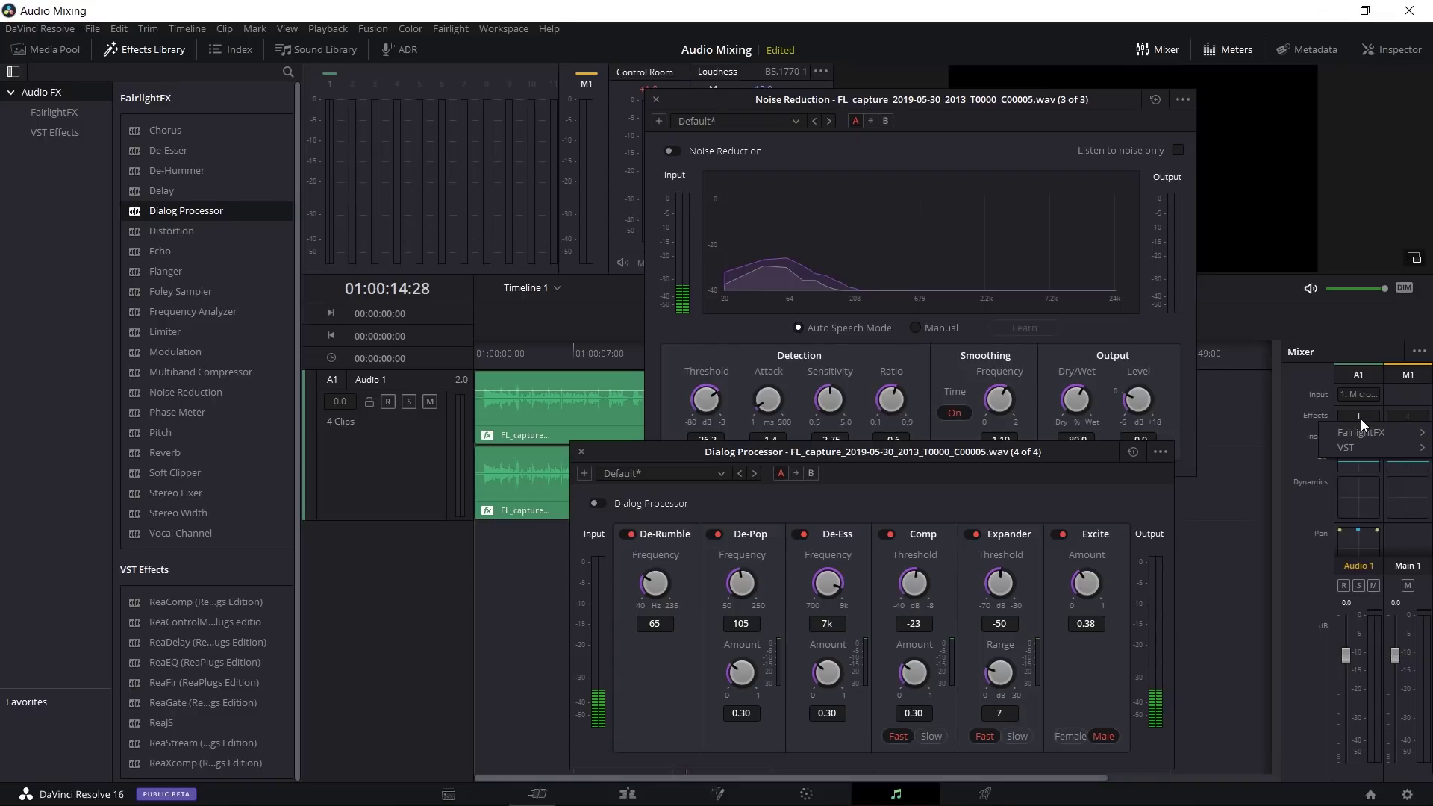
pyautogui.click(1305, 401)
pyautogui.click(776, 440)
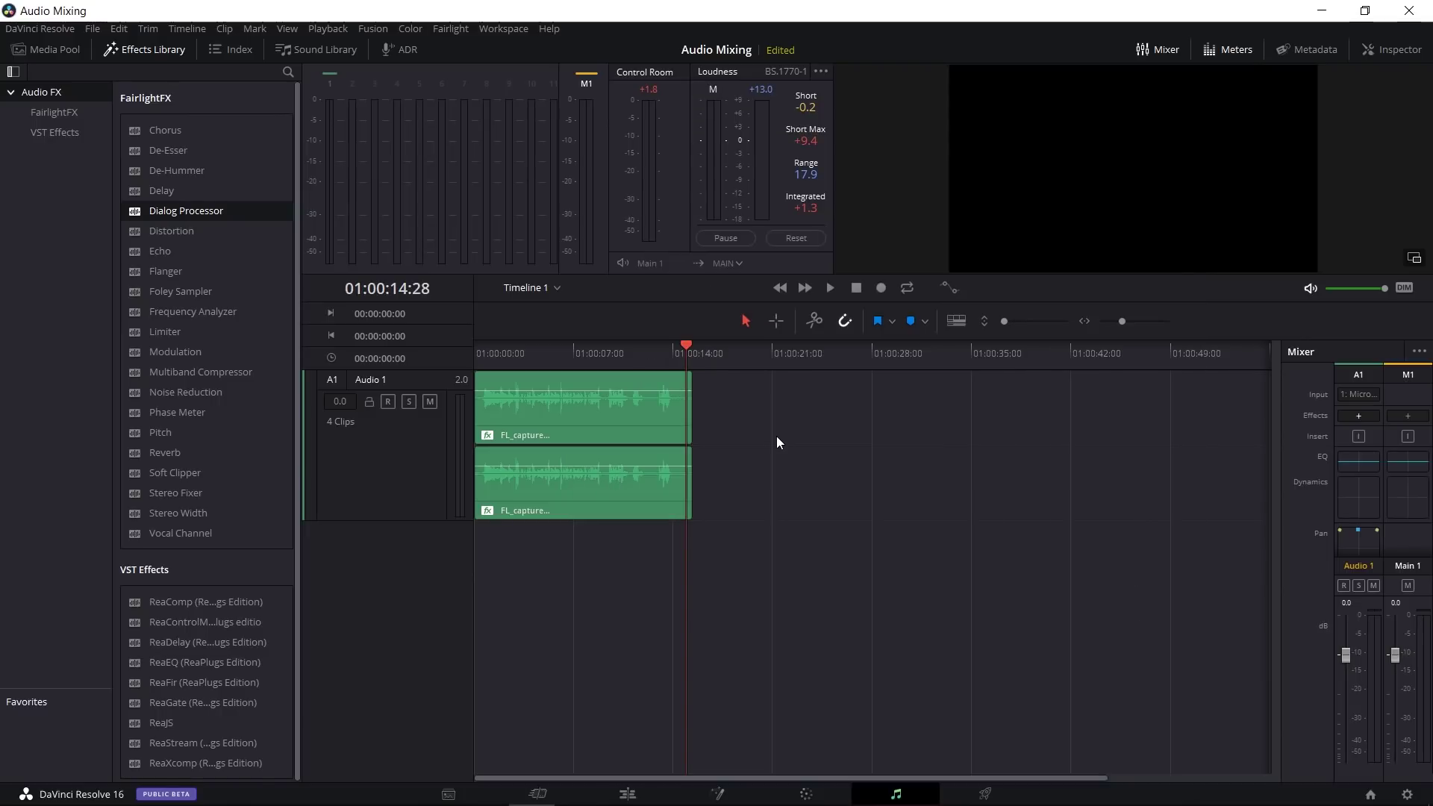